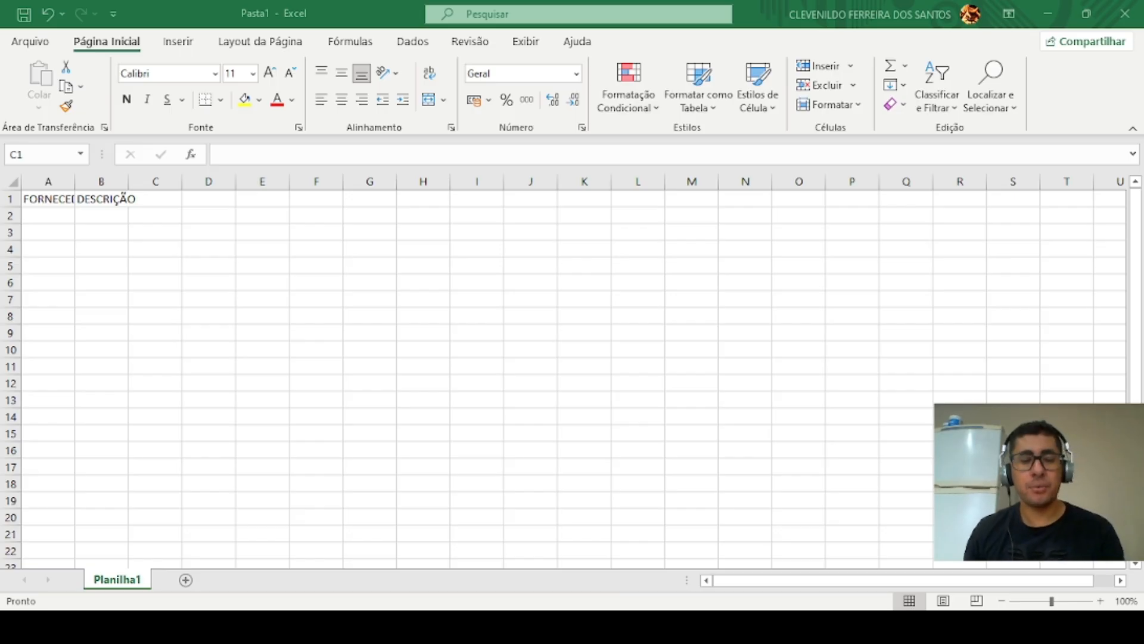
Step: Enter the headers DATA VENCIMENTO, PARCELA, VALOR and DATA DE PAGAMENTO in cells C1 to F1
{"action": "type", "text": "DATA VENCIMENTO"}
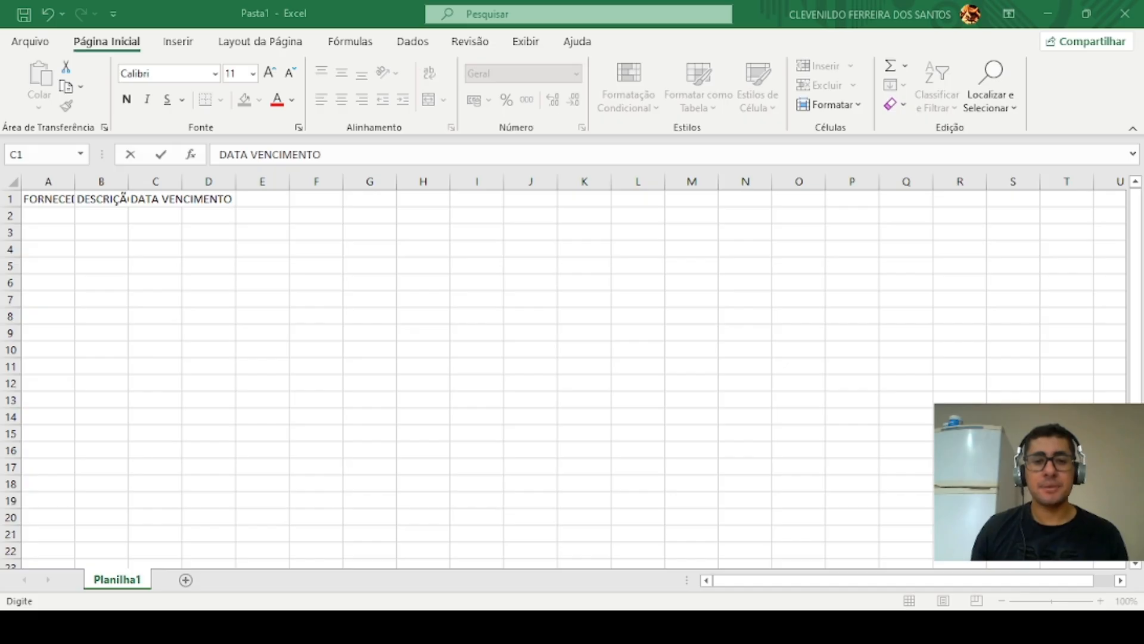
{"action": "key", "text": "Tab"}
{"action": "type", "text": "PARCELA"}
{"action": "key", "text": "Tab"}
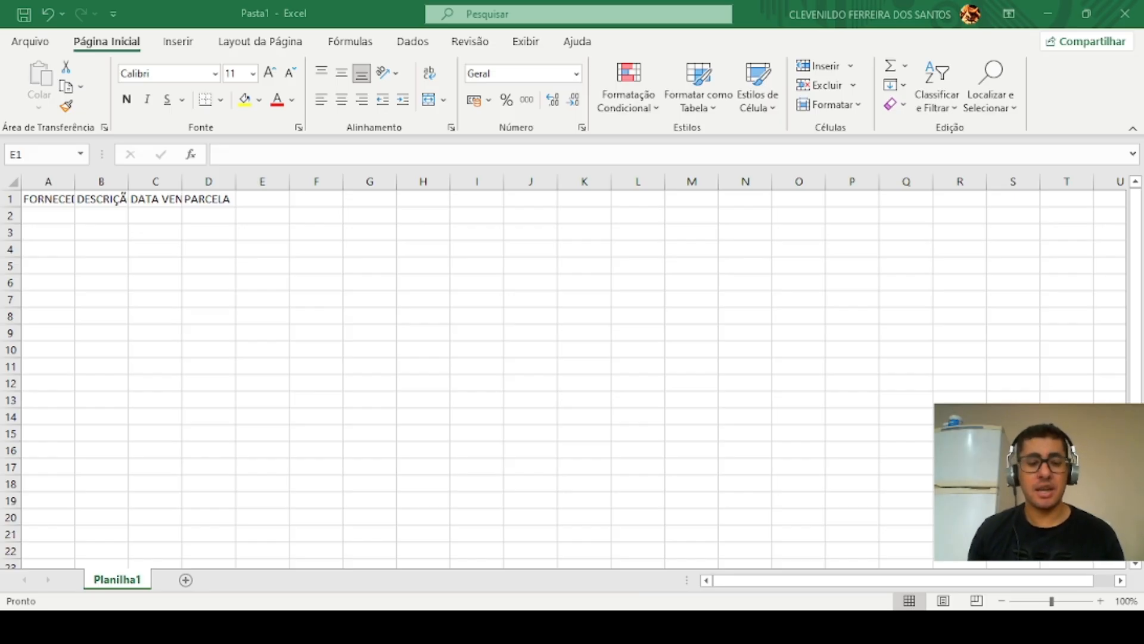
{"action": "type", "text": "VALOR"}
{"action": "key", "text": "Tab"}
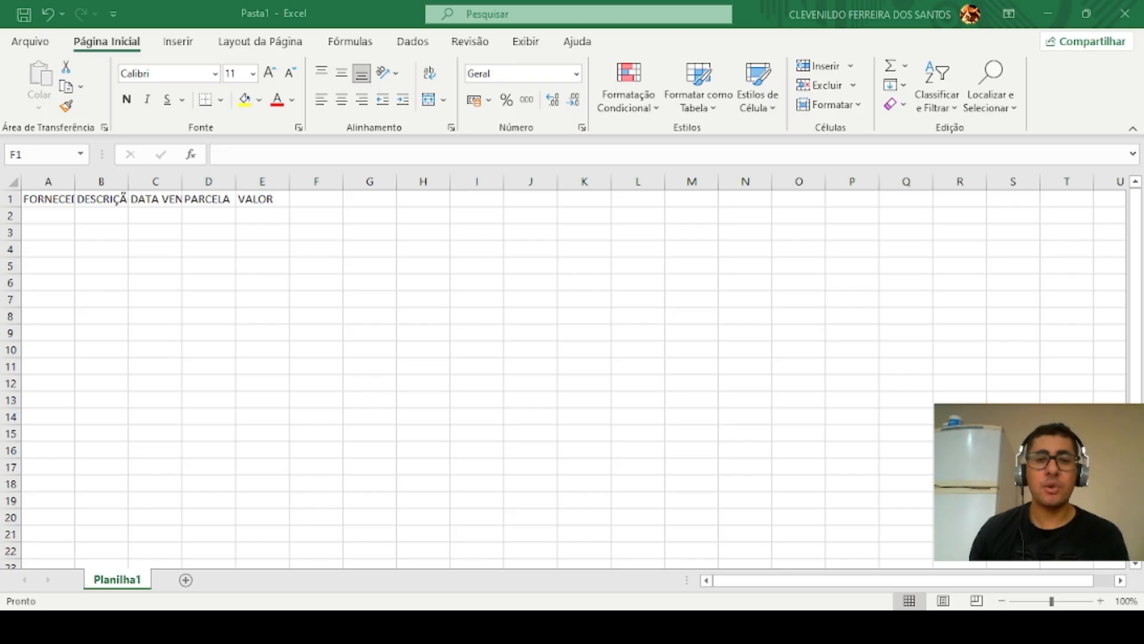
{"action": "type", "text": "DATA DE PAGAMENTO"}
{"action": "key", "text": "Tab"}
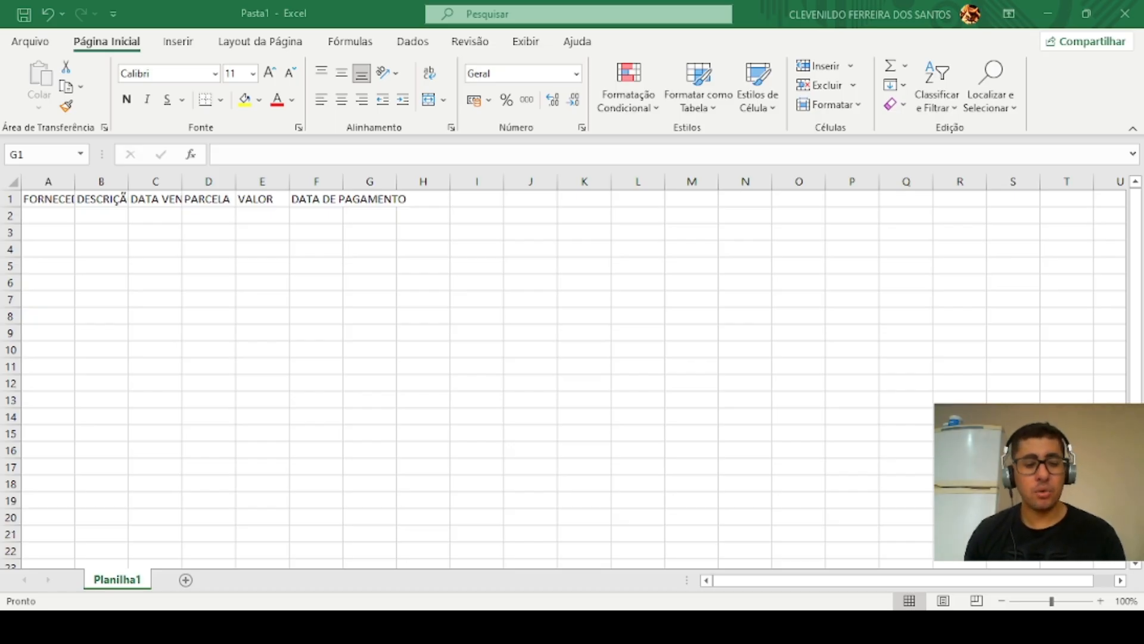
Step: Add the headers PLANO DE CONTAS, CENTRO DE CUSTOS, TIPO and FONTE in cells G1 to J1
{"action": "type", "text": "PLANO DE CONTAS"}
{"action": "key", "text": "Tab"}
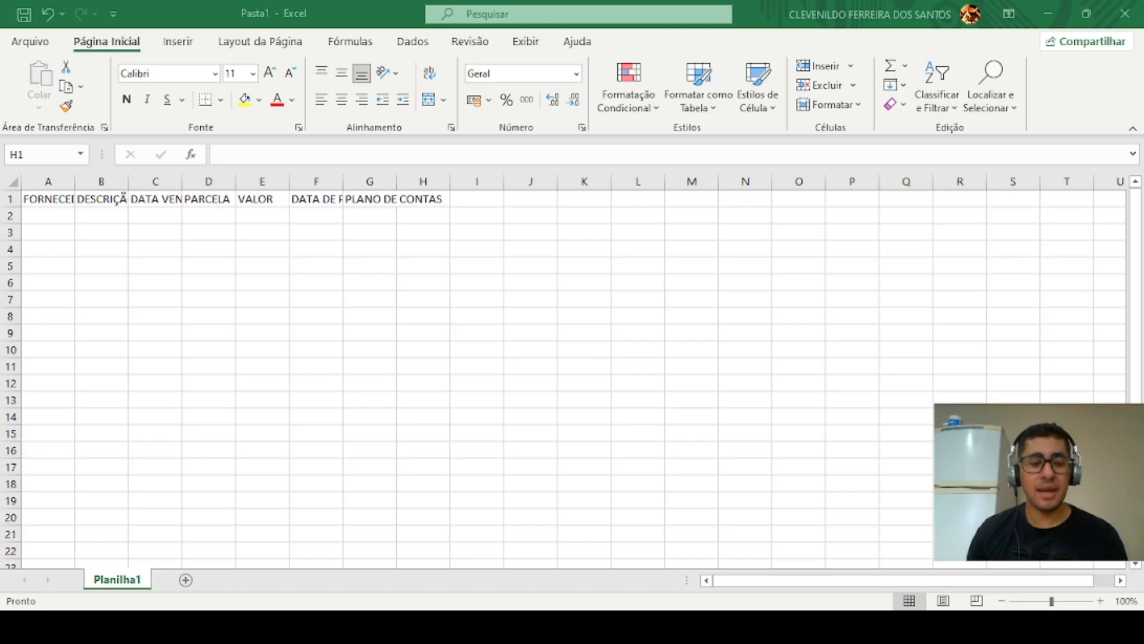
{"action": "type", "text": "CENTRO DE CUSTOS"}
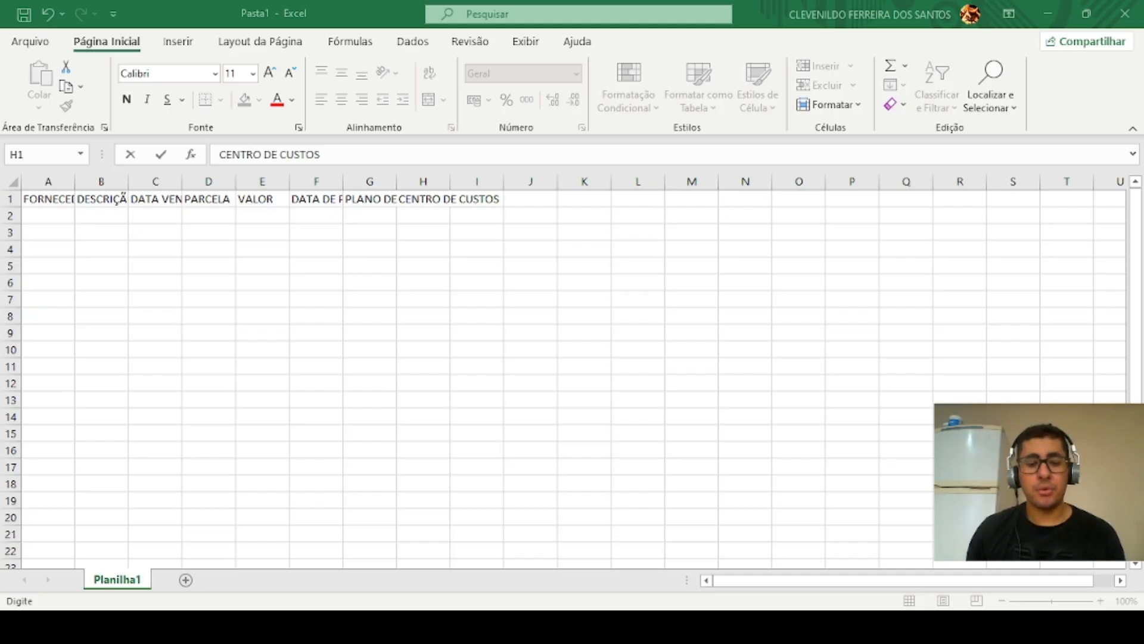
{"action": "key", "text": "Tab"}
{"action": "type", "text": "TIPO"}
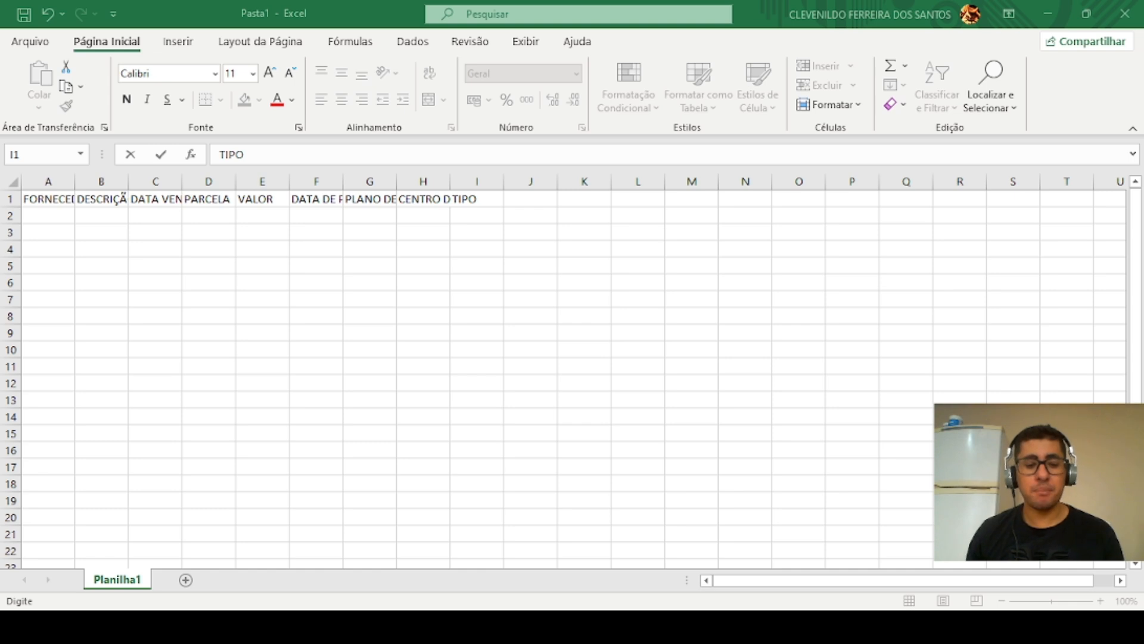
{"action": "key", "text": "Tab"}
{"action": "type", "text": "FONTE"}
{"action": "key", "text": "Tab"}
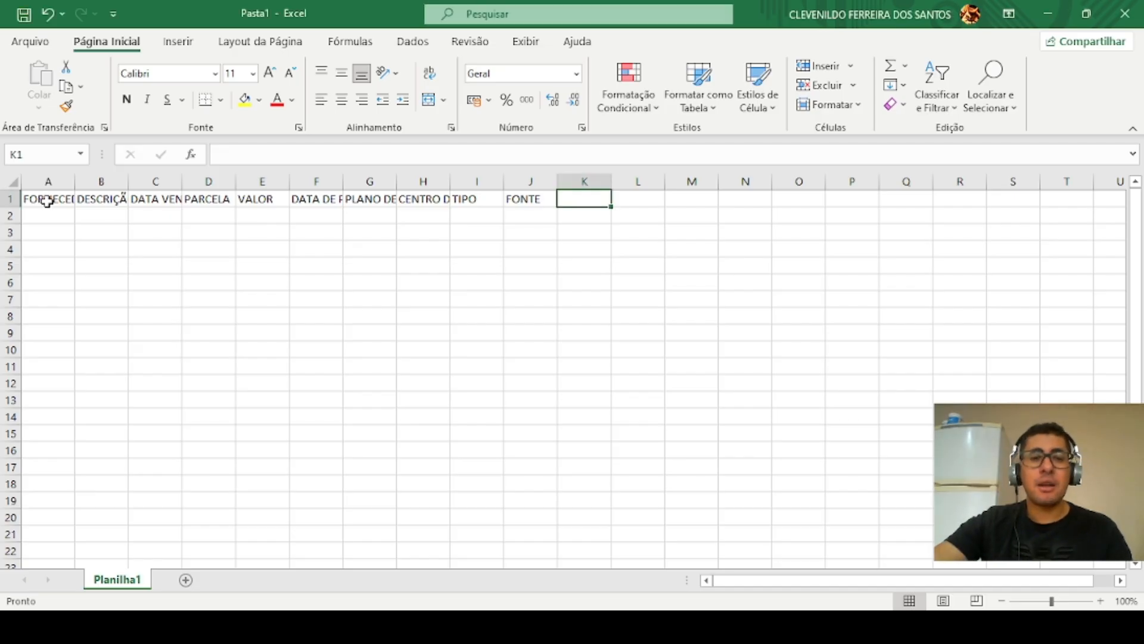
Step: Convert the range A1:J2 into a table that uses the first row as headers
{"action": "left_click_drag", "start_coordinate": [47, 201], "coordinate": [534, 208]}
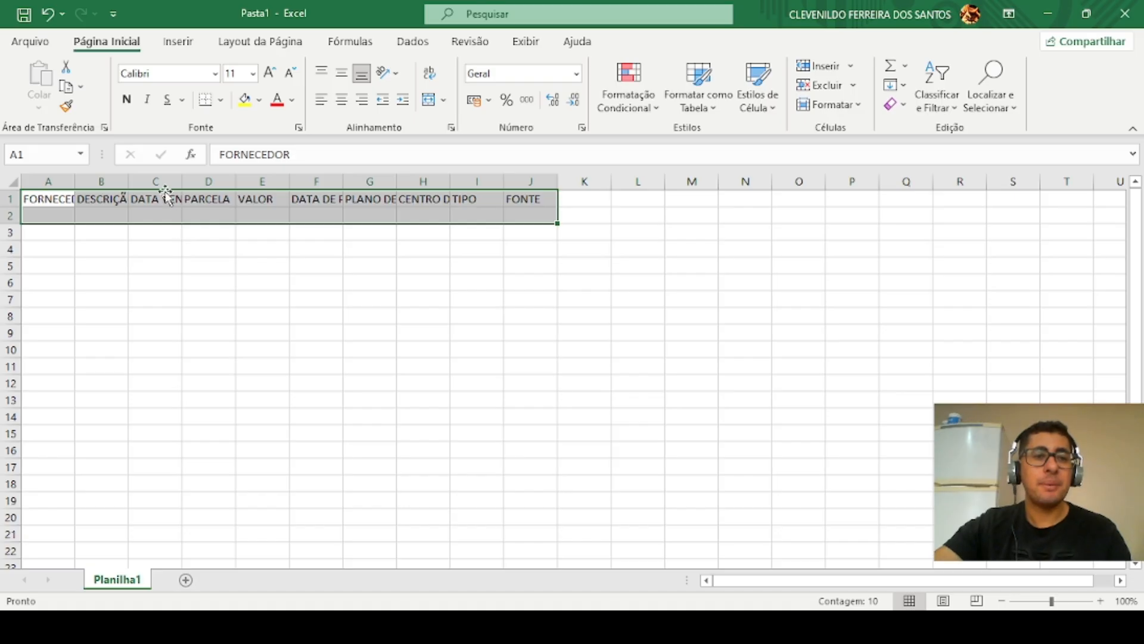
{"action": "left_click", "coordinate": [179, 43]}
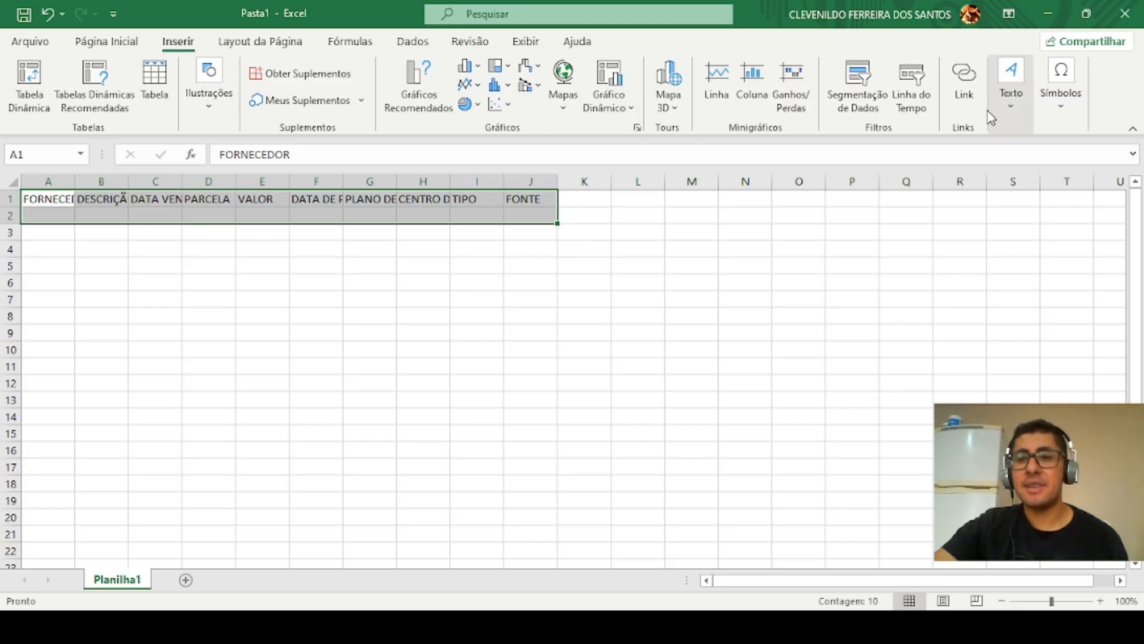
{"action": "left_click", "coordinate": [161, 108]}
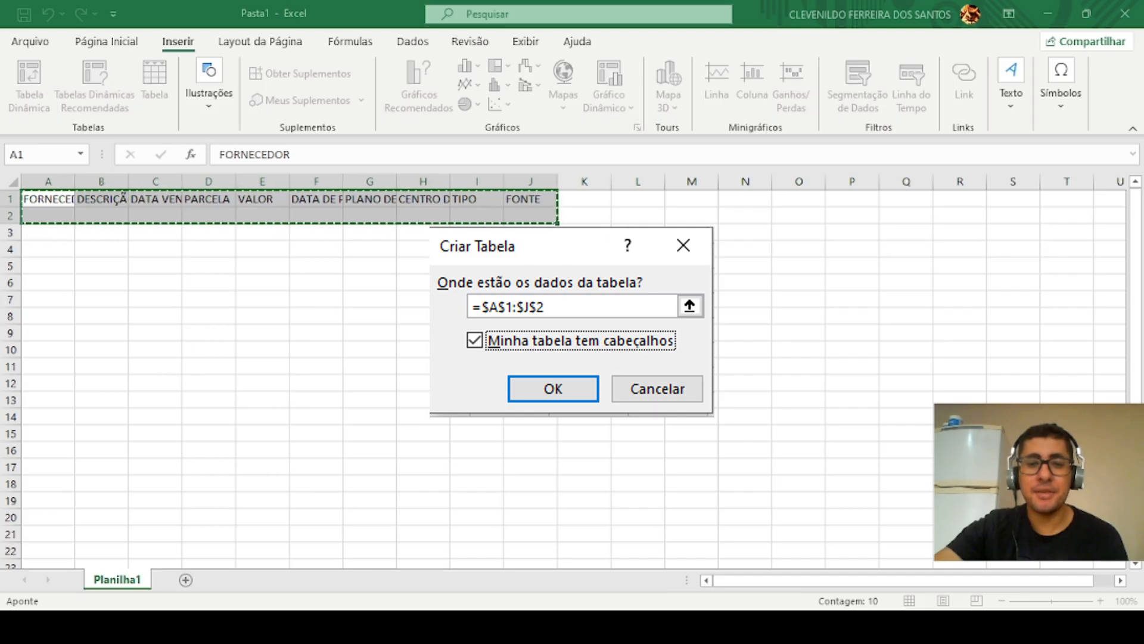
{"action": "left_click", "coordinate": [475, 340]}
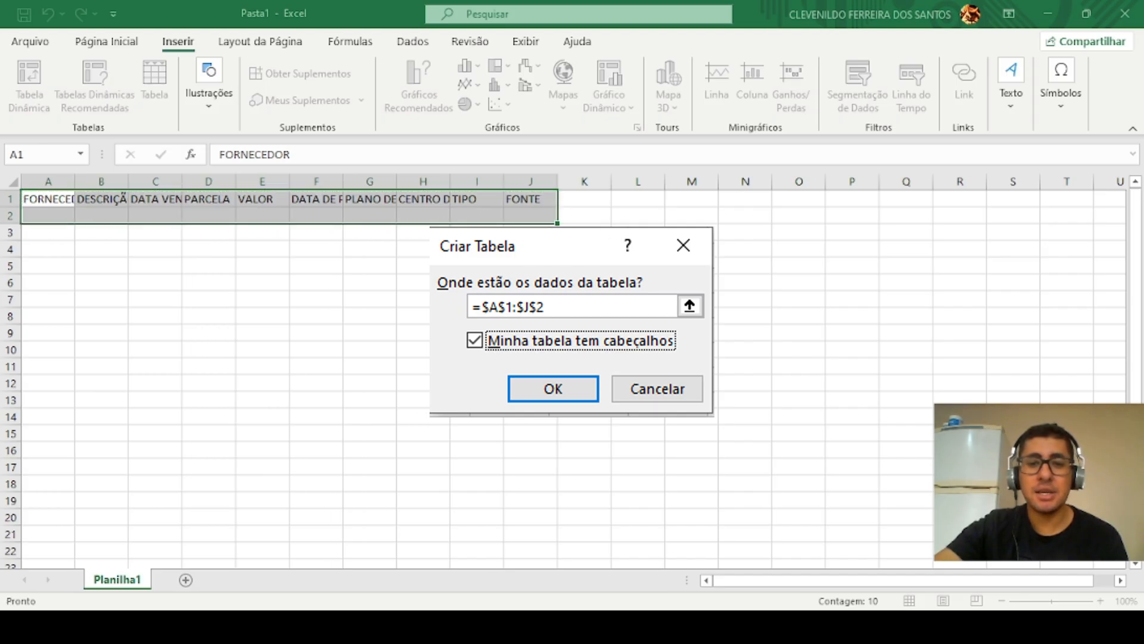
{"action": "key", "text": "Return"}
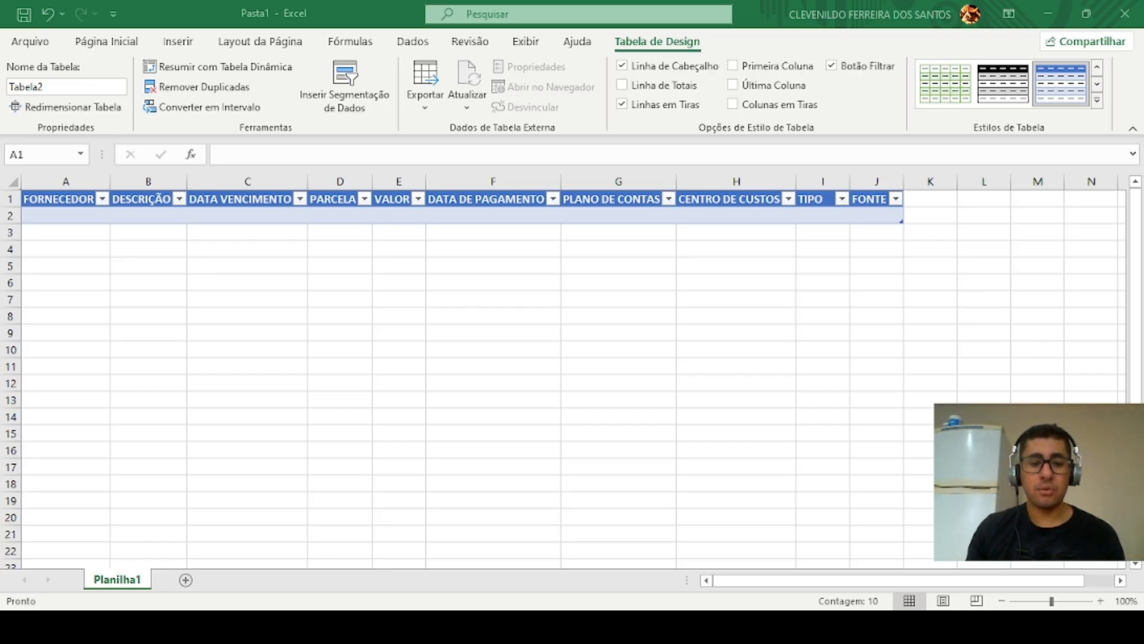
{"action": "key", "text": "ctrl+a"}
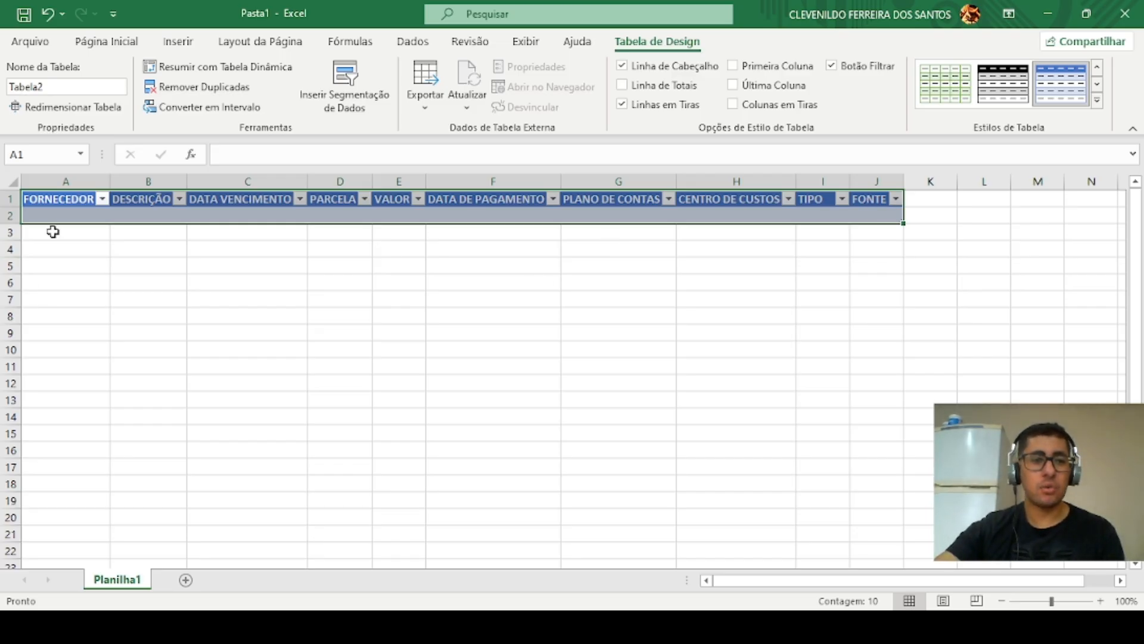
Step: Fill row 2 of the table with FORNECEDOR DHJDHJF, DESCRIÇÃO DFDFDF and DATA VENCIMENTO 124445
{"action": "left_click", "coordinate": [66, 215]}
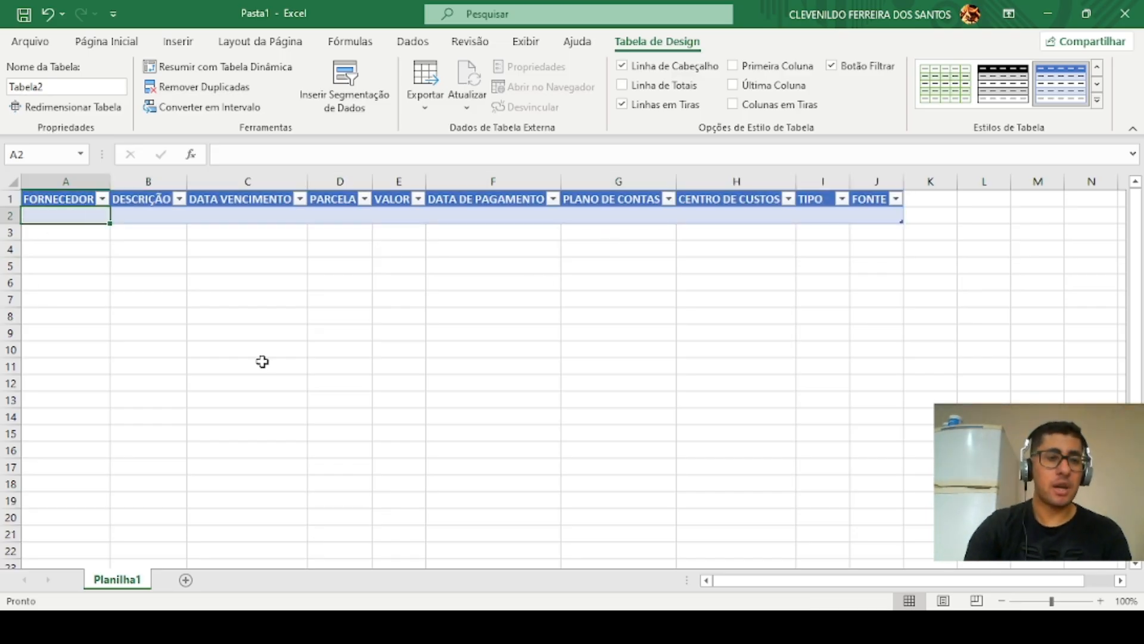
{"action": "type", "text": "DHJDHJF"}
{"action": "key", "text": "Tab"}
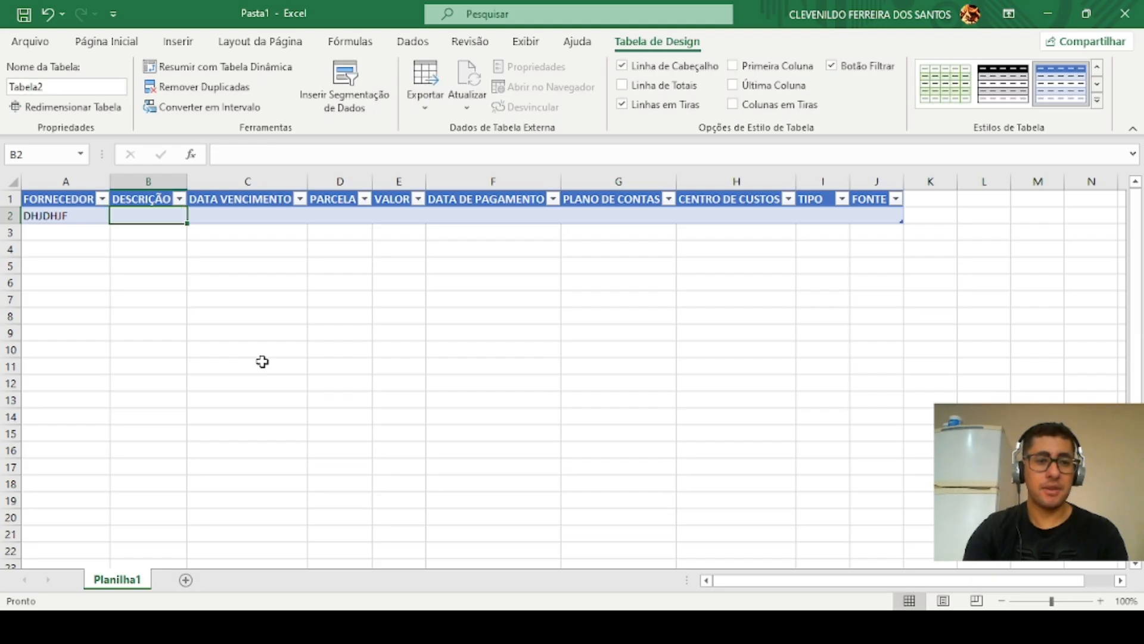
{"action": "type", "text": "DFDFDF"}
{"action": "key", "text": "Tab"}
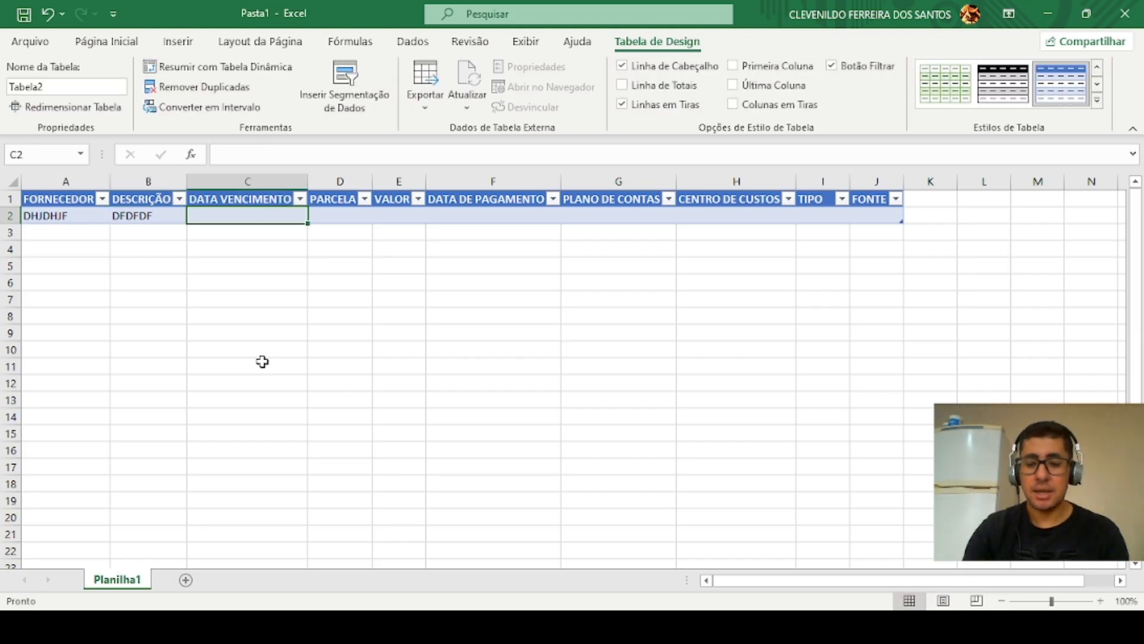
{"action": "type", "text": "124445"}
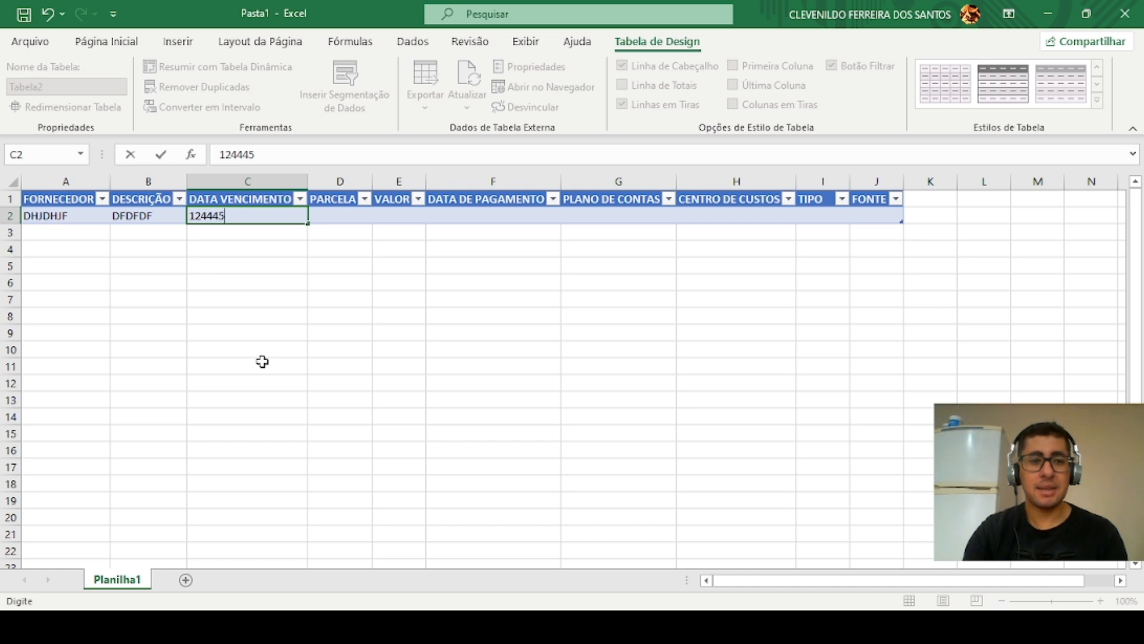
{"action": "key", "text": "Tab"}
{"action": "key", "text": "Tab"}
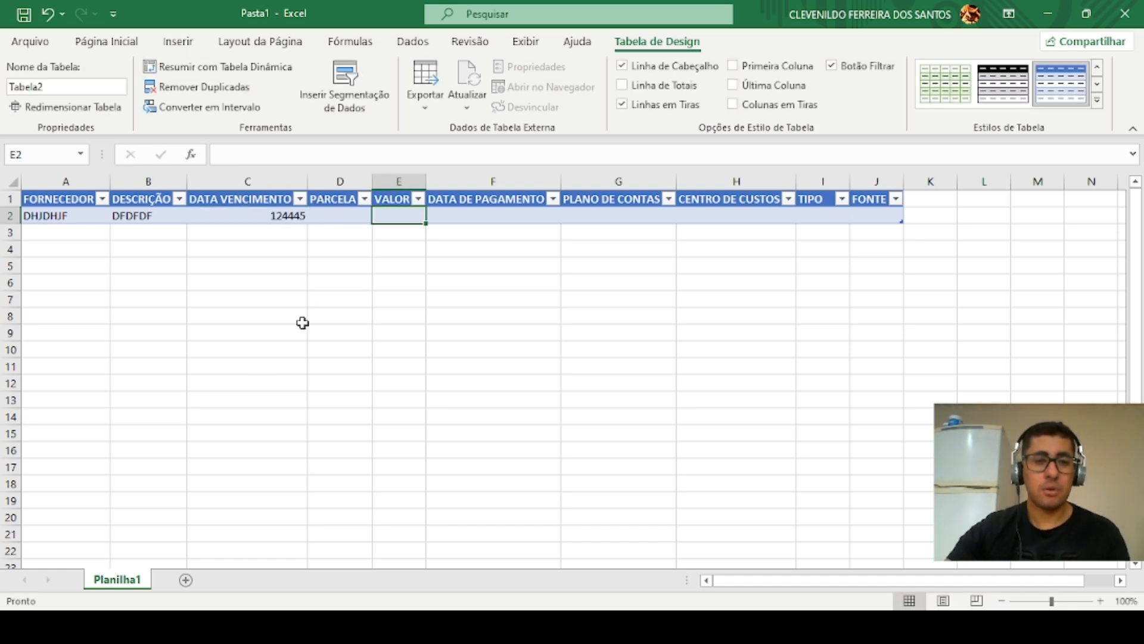
Step: In row 2, enter 2 for PARCELA, 56 for VALOR and 2324454 for DATA DE PAGAMENTO
{"action": "left_click", "coordinate": [339, 218]}
{"action": "type", "text": "2"}
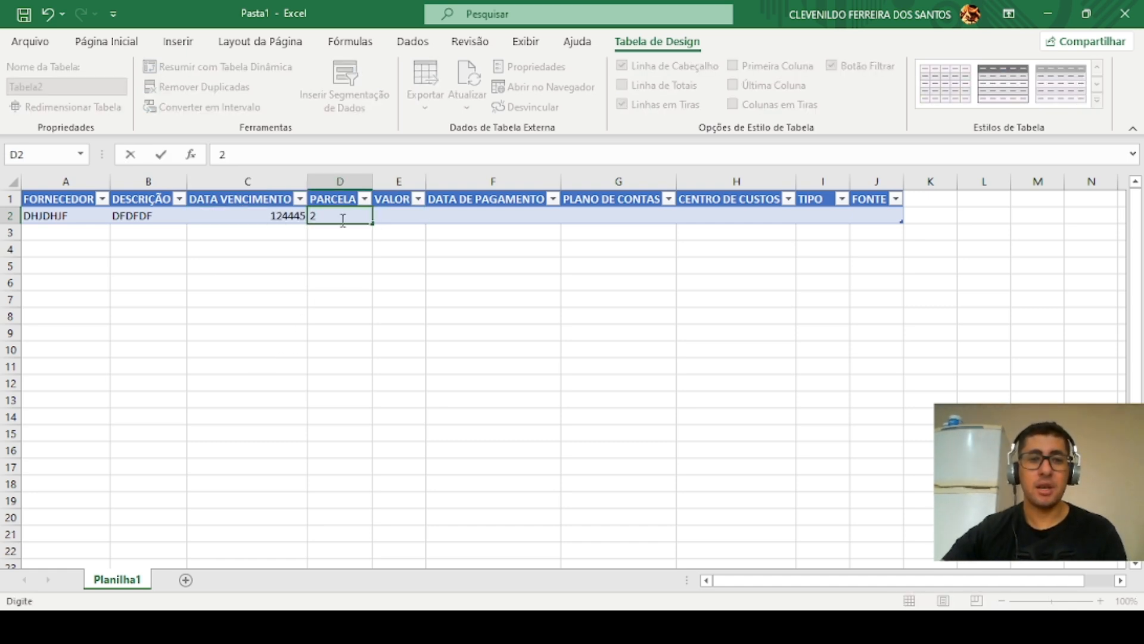
{"action": "left_click", "coordinate": [384, 217]}
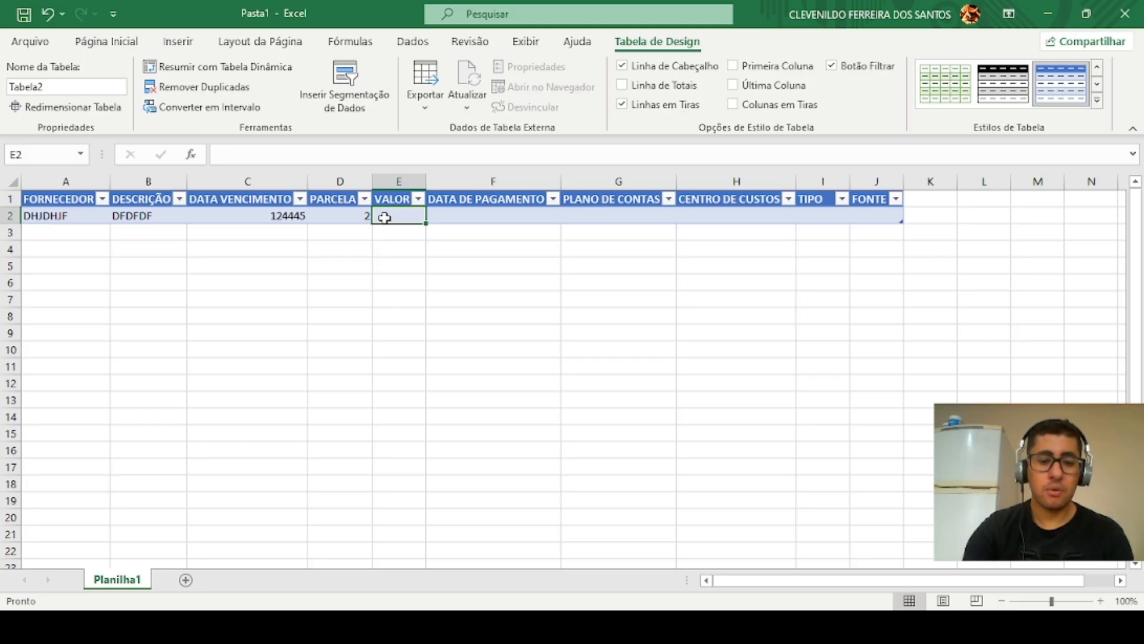
{"action": "type", "text": "56"}
{"action": "key", "text": "Tab"}
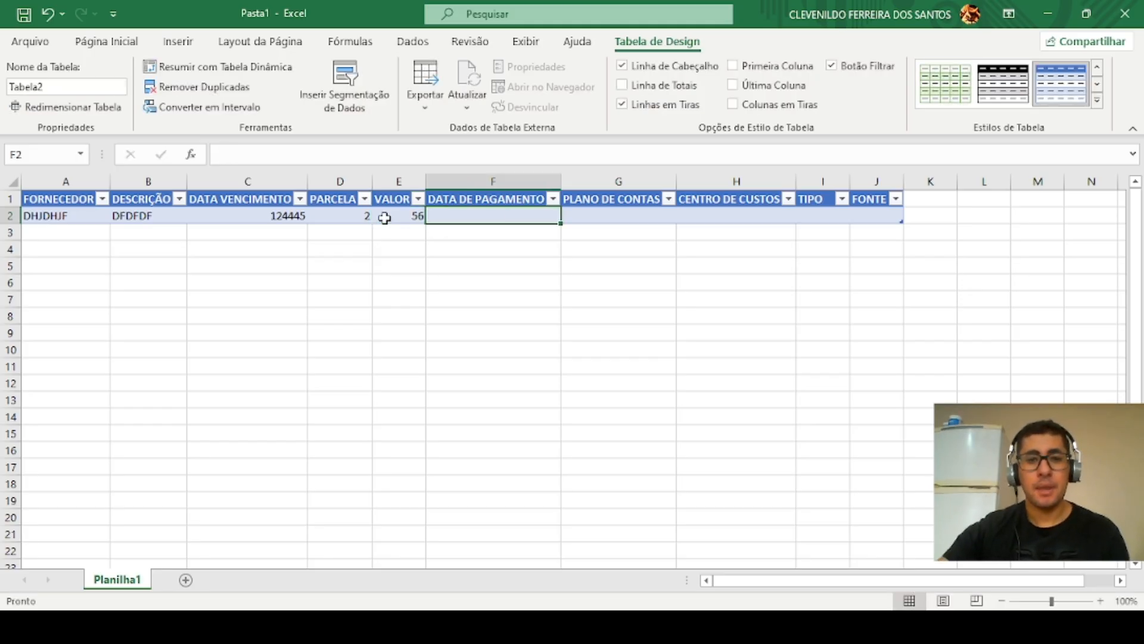
{"action": "type", "text": "2324454"}
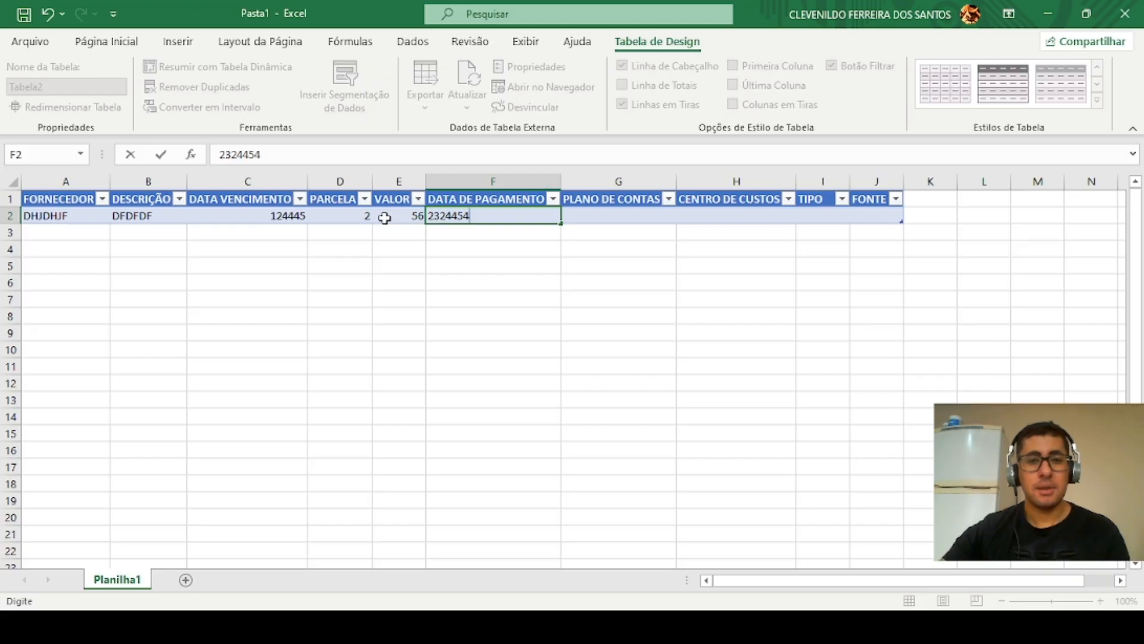
{"action": "key", "text": "Tab"}
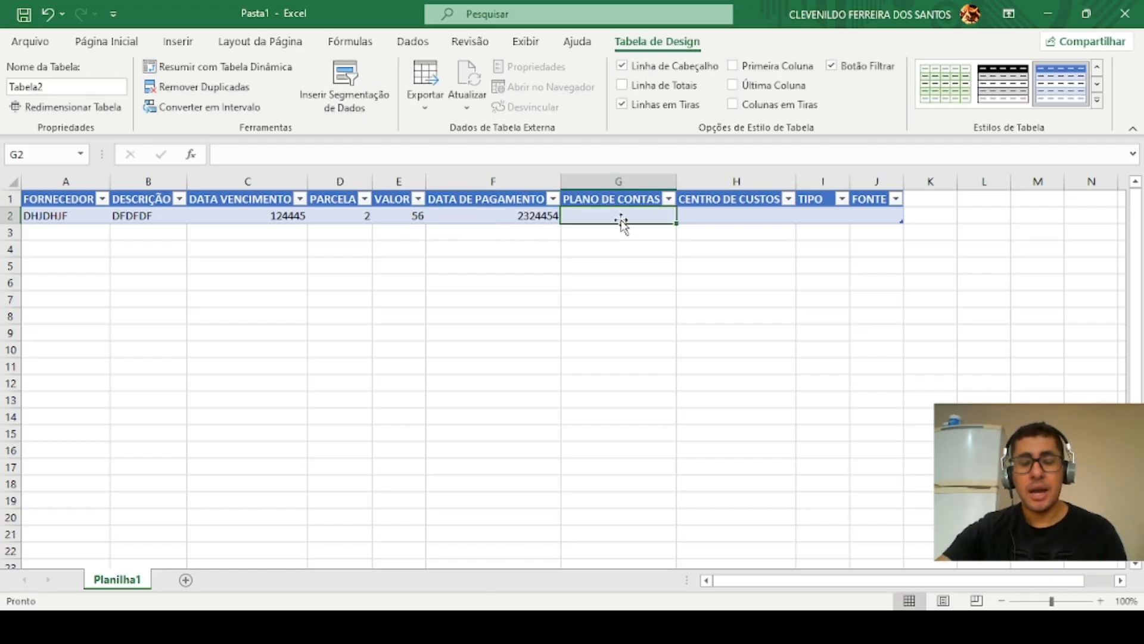
Step: Complete row 2 with PLANO DE CONTAS JJJJJJJ, CENTRO DE CUSTOS KKKKKK, TIPO HHHHHH and FONTE TTTT, and extend the table by one empty row
{"action": "type", "text": "JJJJJJJ"}
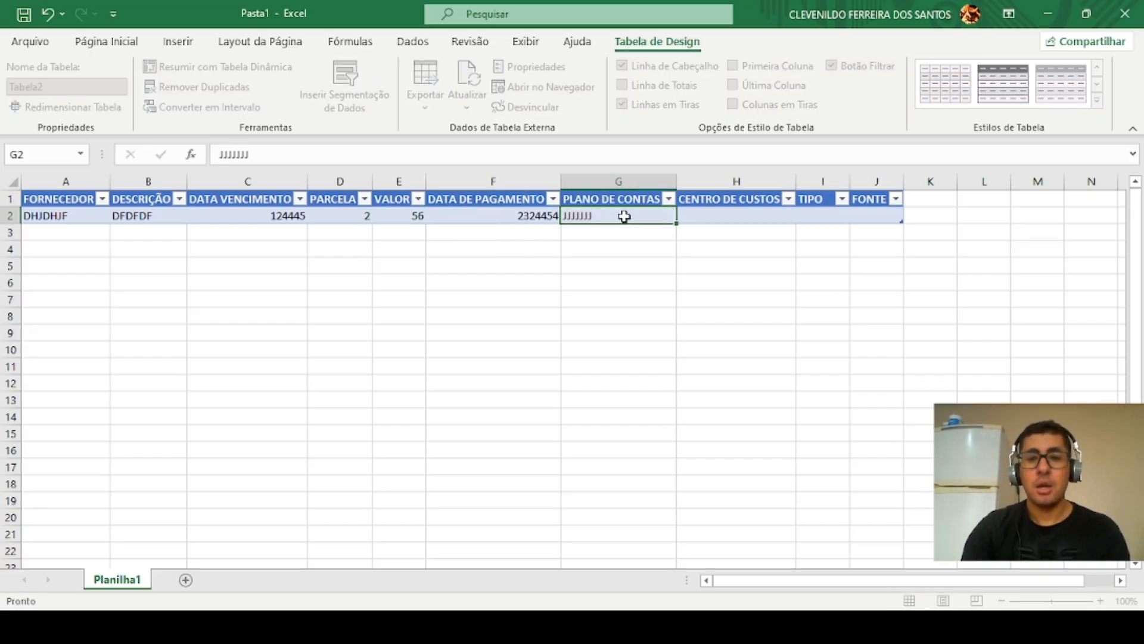
{"action": "key", "text": "Tab"}
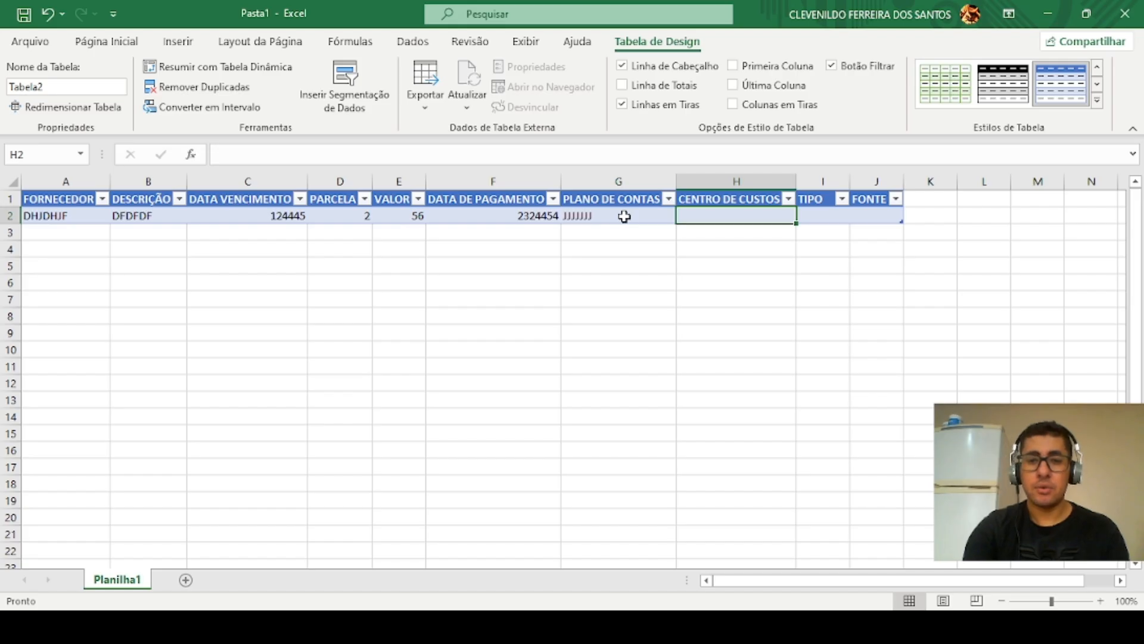
{"action": "key", "text": "Tab"}
{"action": "type", "text": "HHHHHH"}
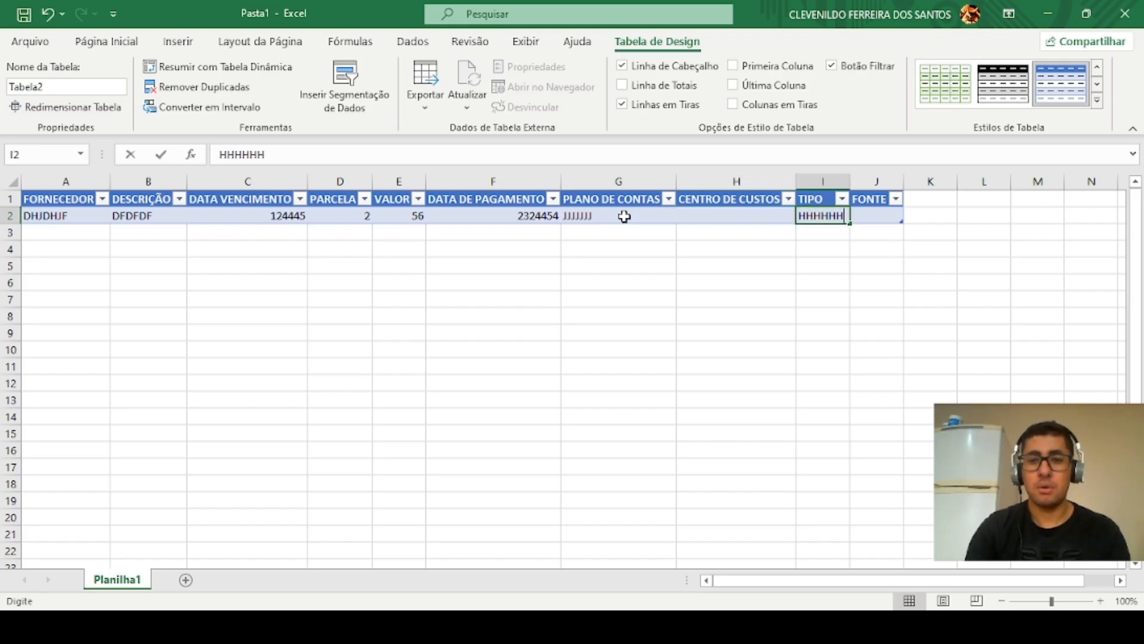
{"action": "left_click", "coordinate": [733, 220]}
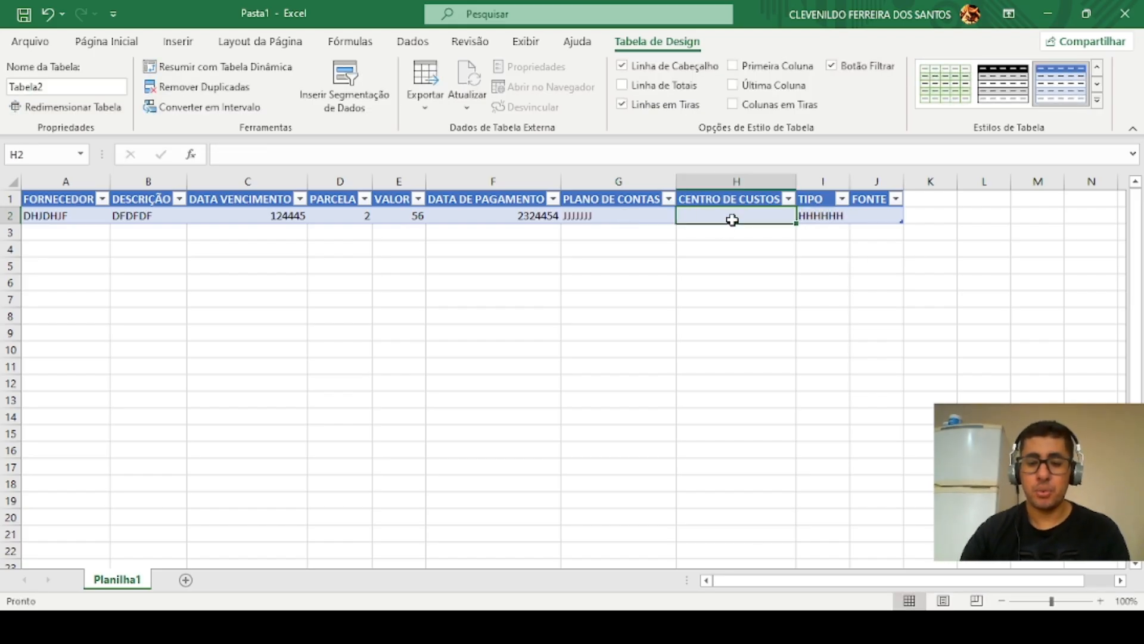
{"action": "type", "text": "KKKKKK"}
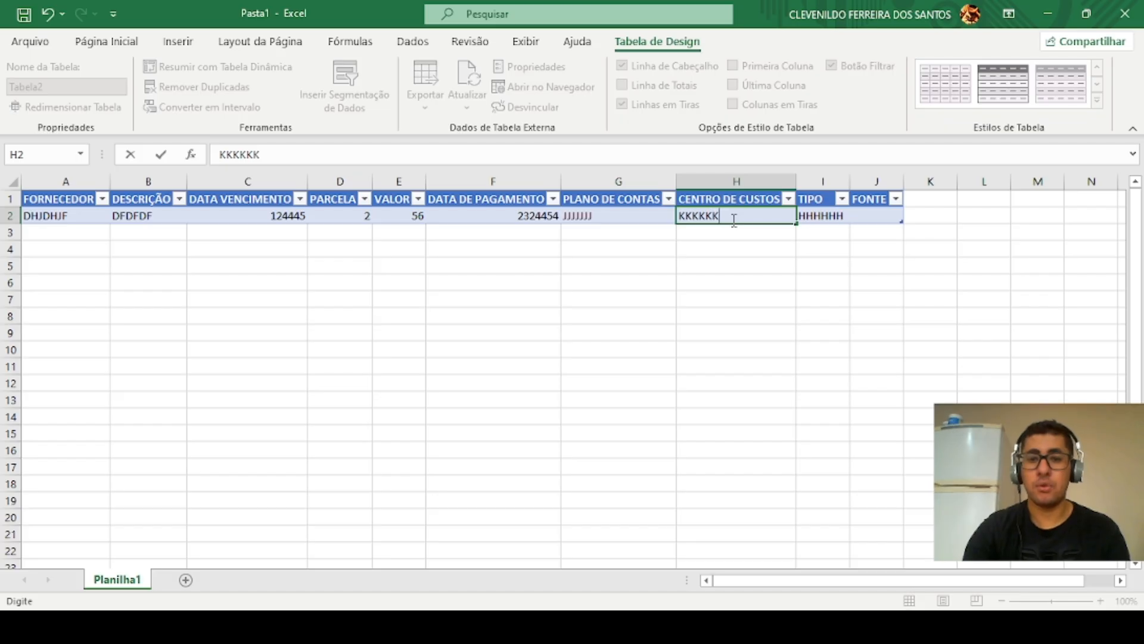
{"action": "key", "text": "Tab"}
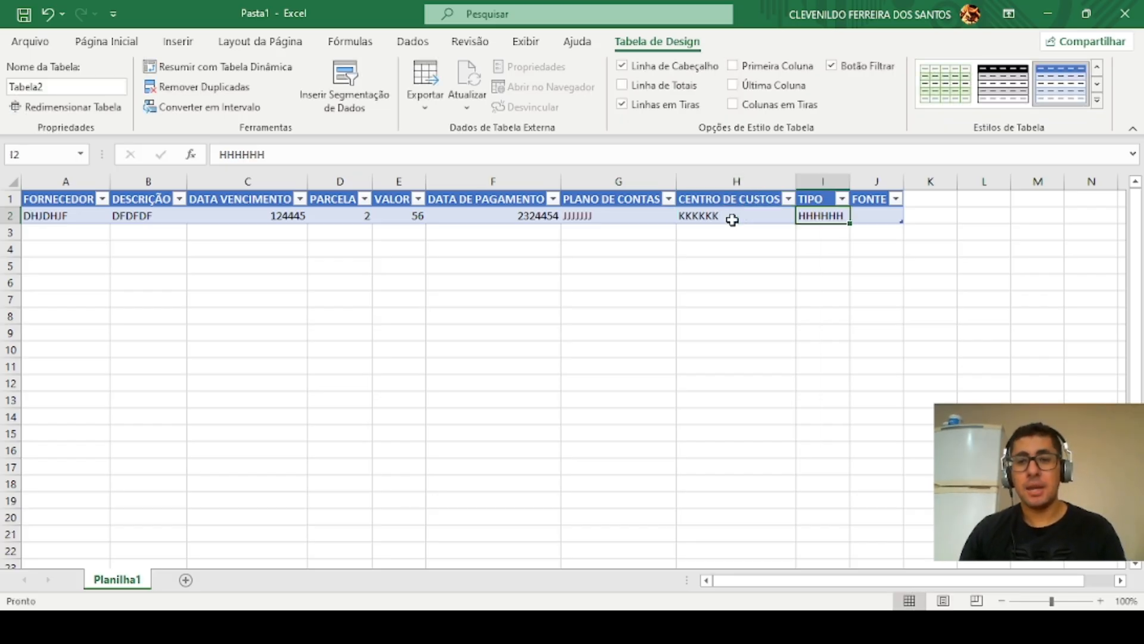
{"action": "key", "text": "Tab"}
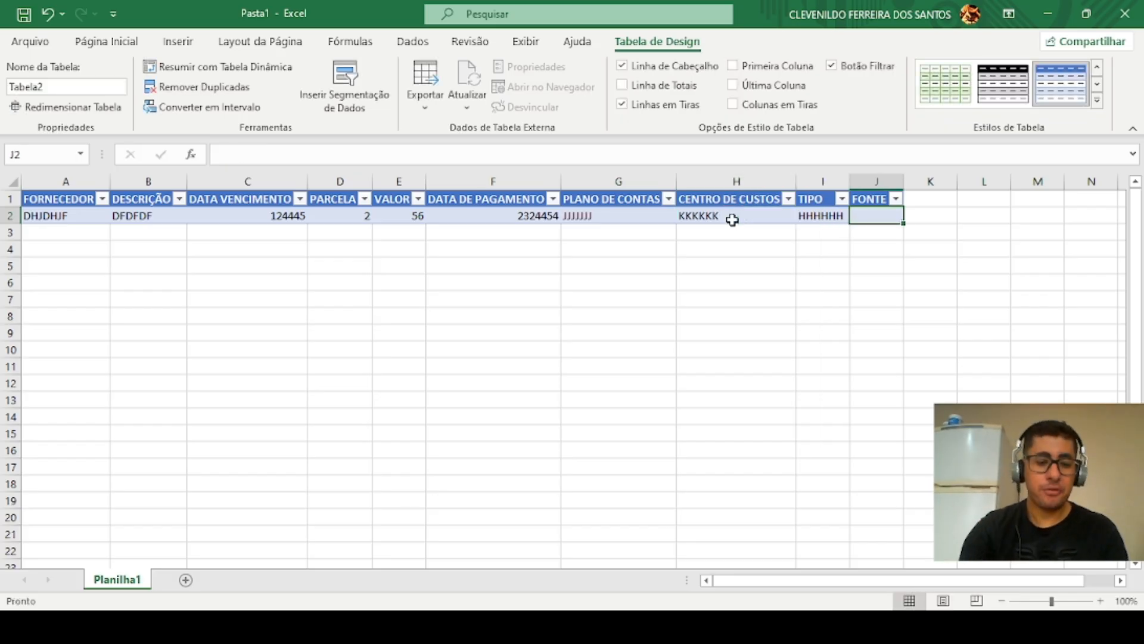
{"action": "type", "text": "TTTT"}
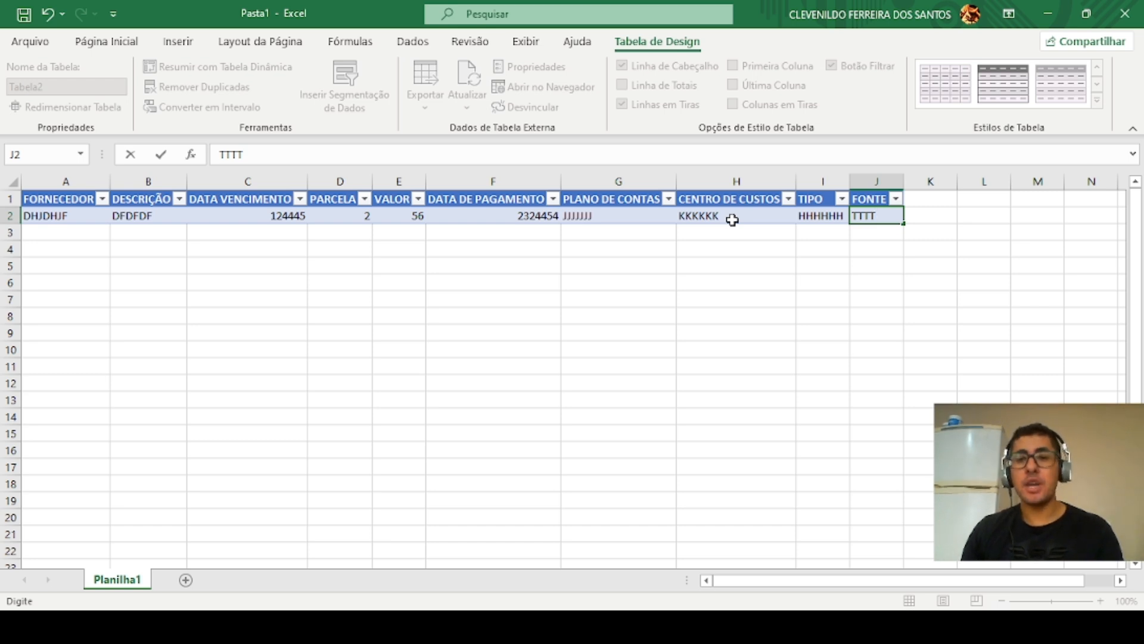
{"action": "key", "text": "Tab"}
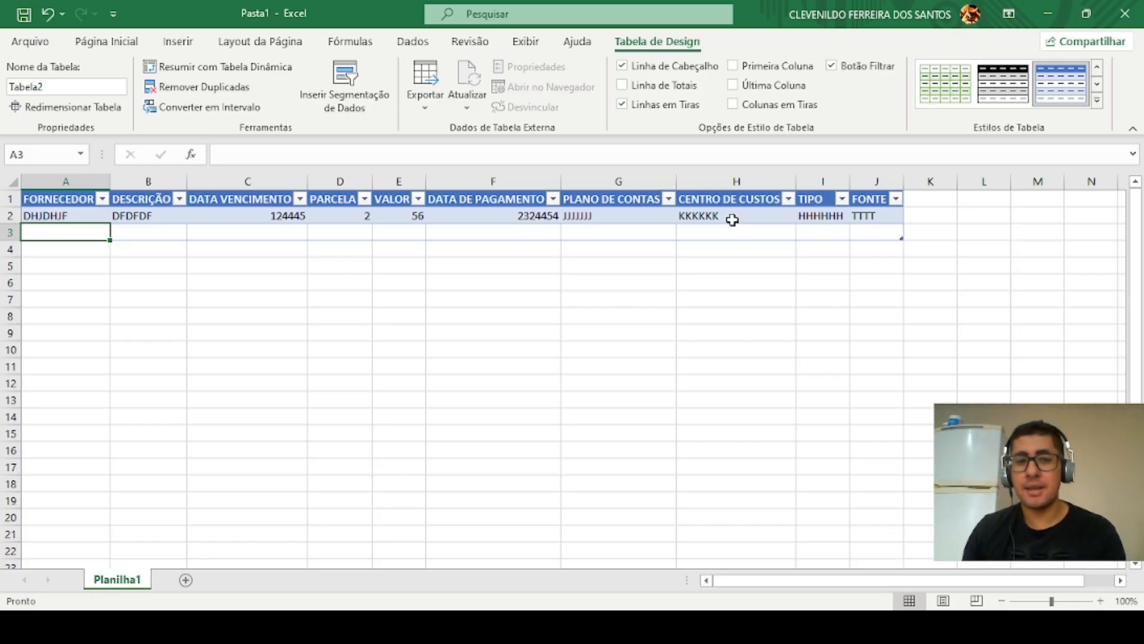
{"action": "key", "text": "alt+Tab"}
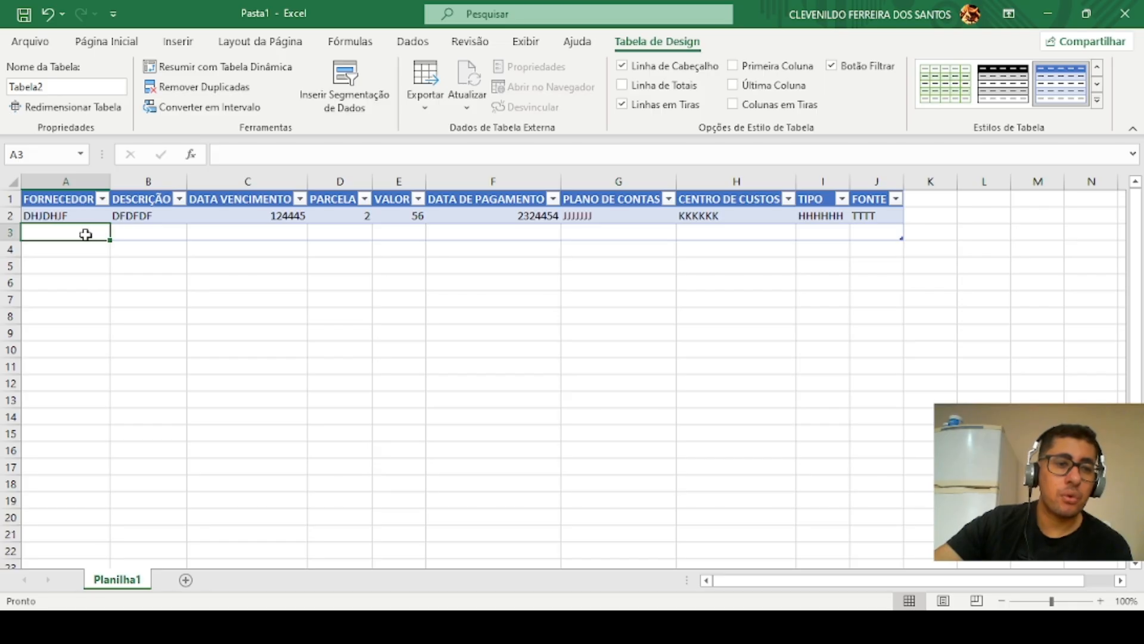
{"action": "left_click", "coordinate": [103, 199]}
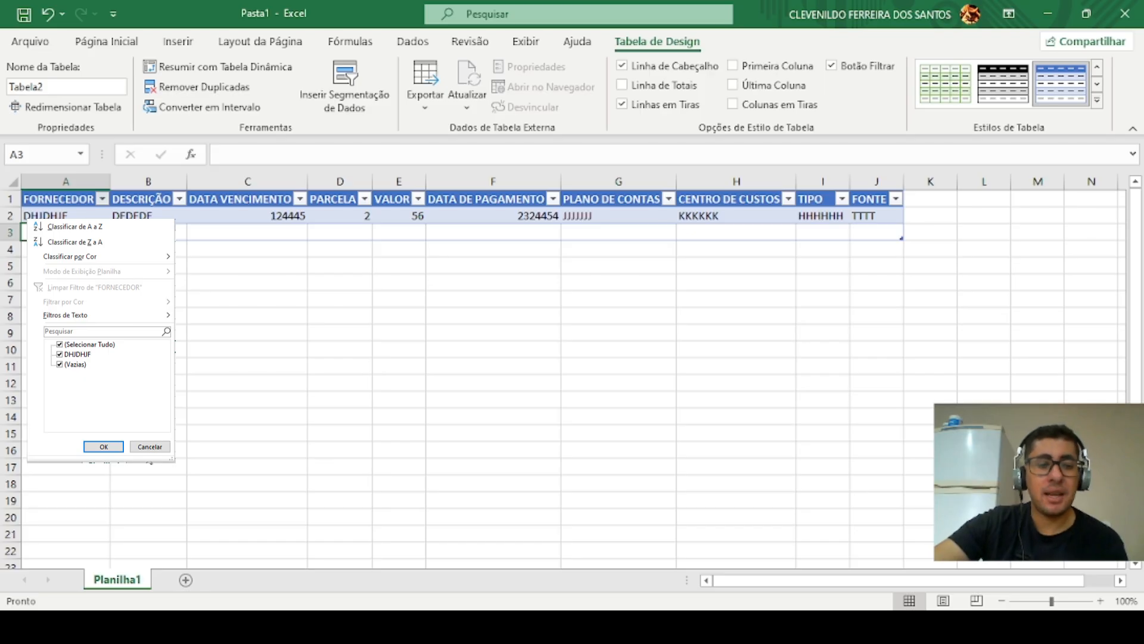
{"action": "left_click", "coordinate": [118, 545]}
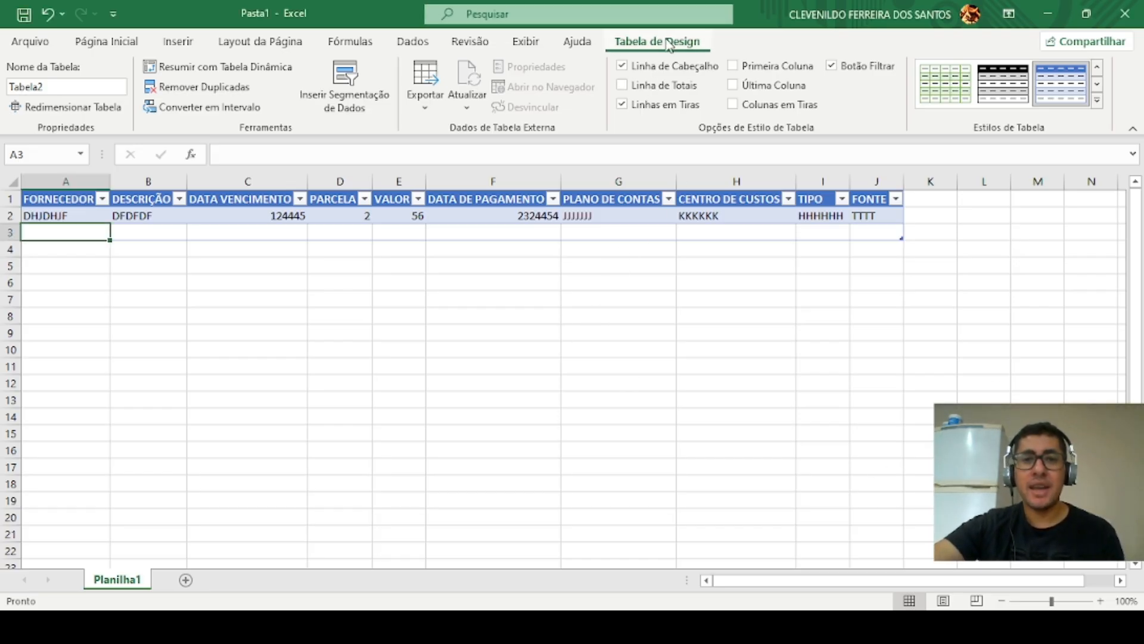
Step: Rename the table as CONTROLE_FINANCEIRO
{"action": "left_click", "coordinate": [114, 45]}
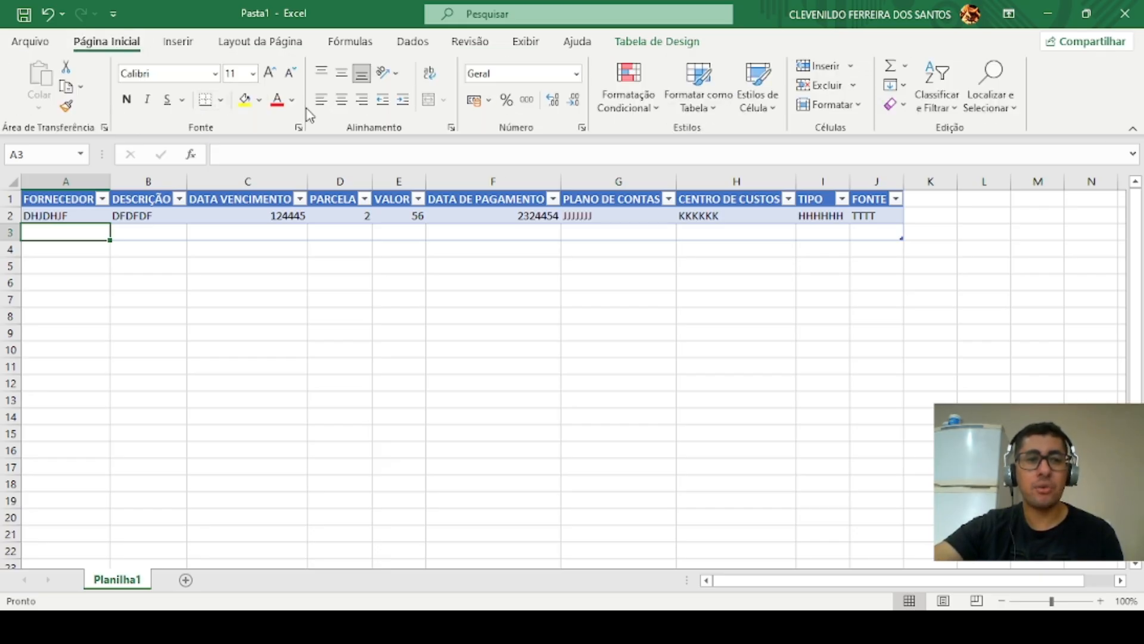
{"action": "left_click", "coordinate": [663, 42]}
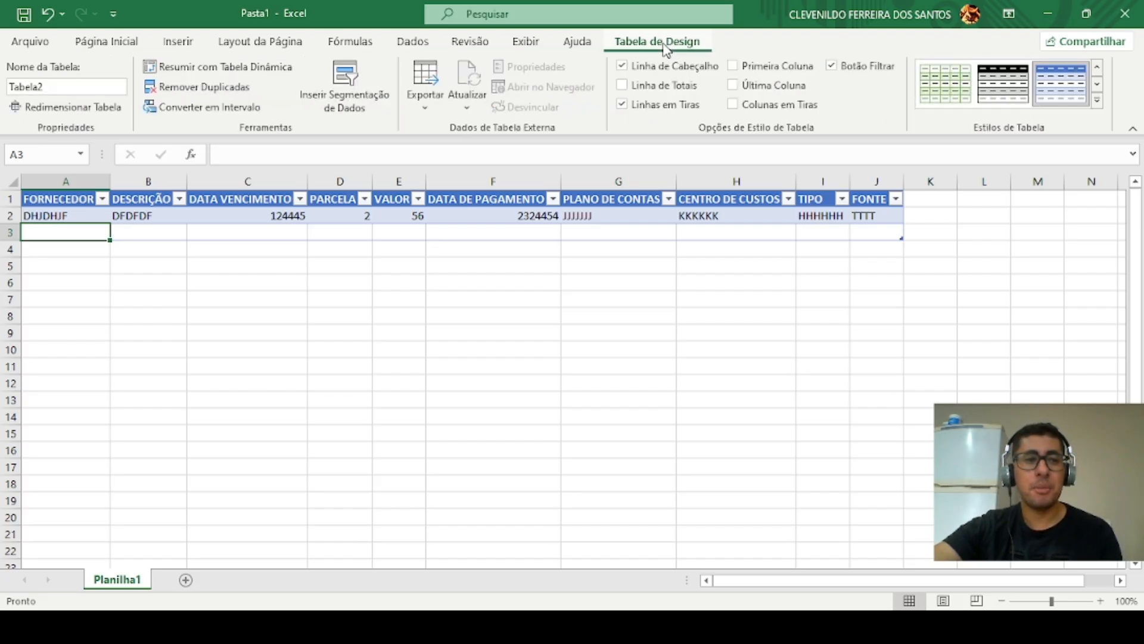
{"action": "left_click", "coordinate": [57, 88]}
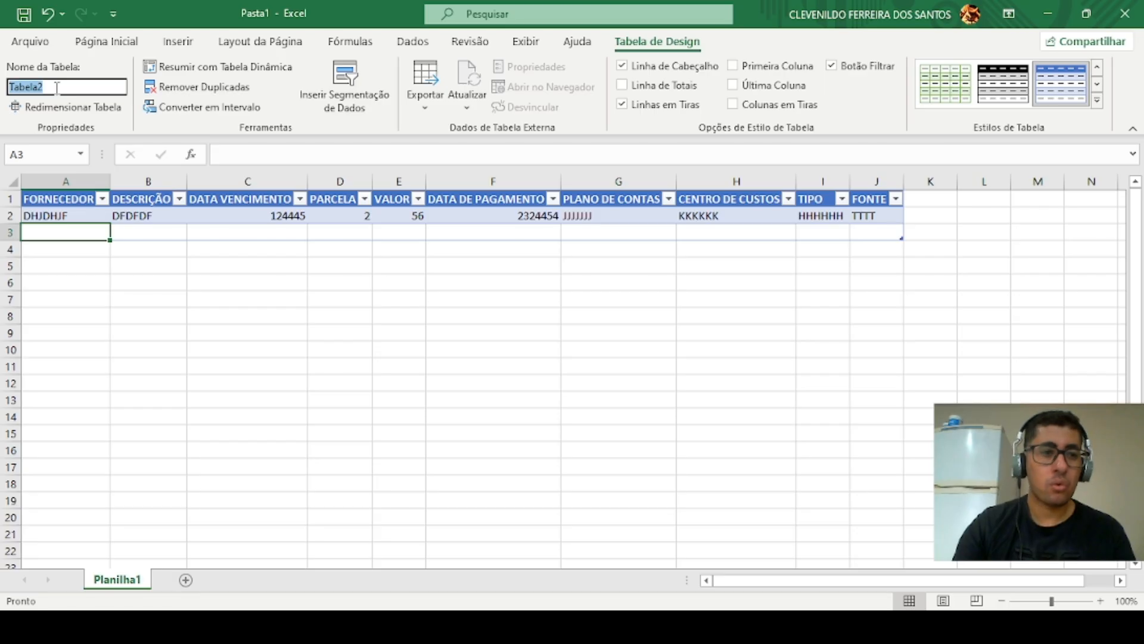
{"action": "type", "text": "CONT"}
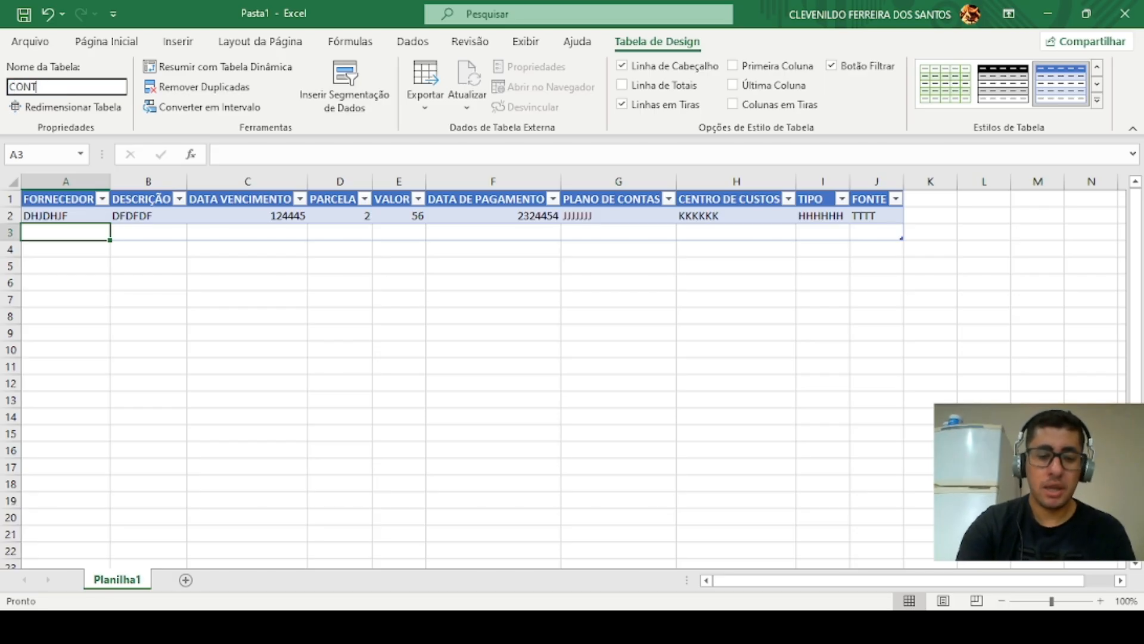
{"action": "type", "text": "ROLE"}
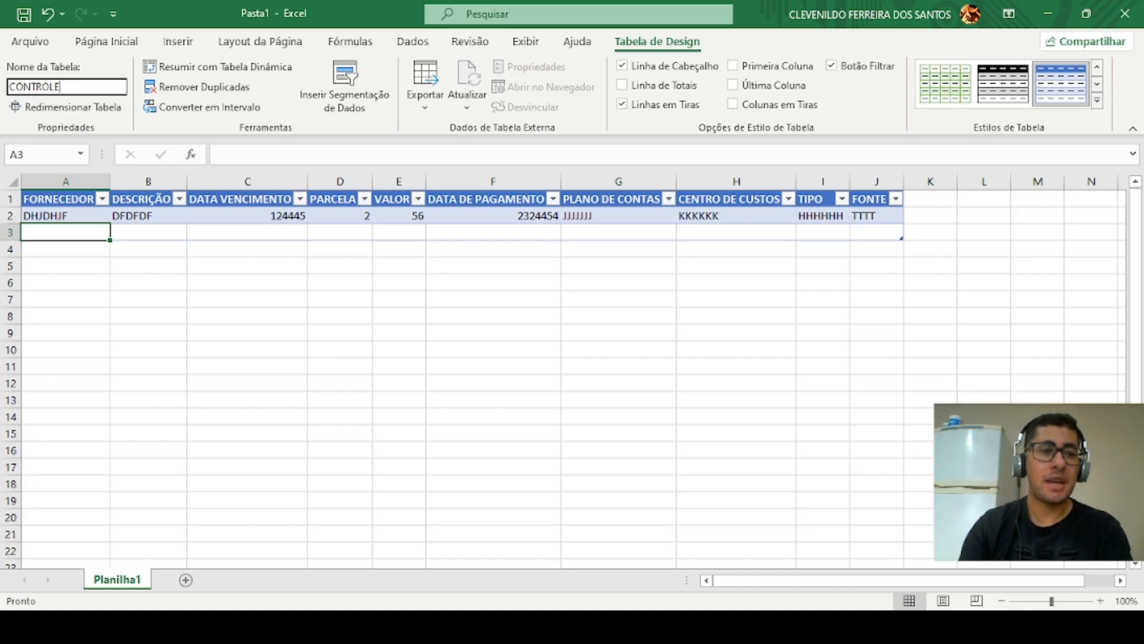
{"action": "type", "text": "_"}
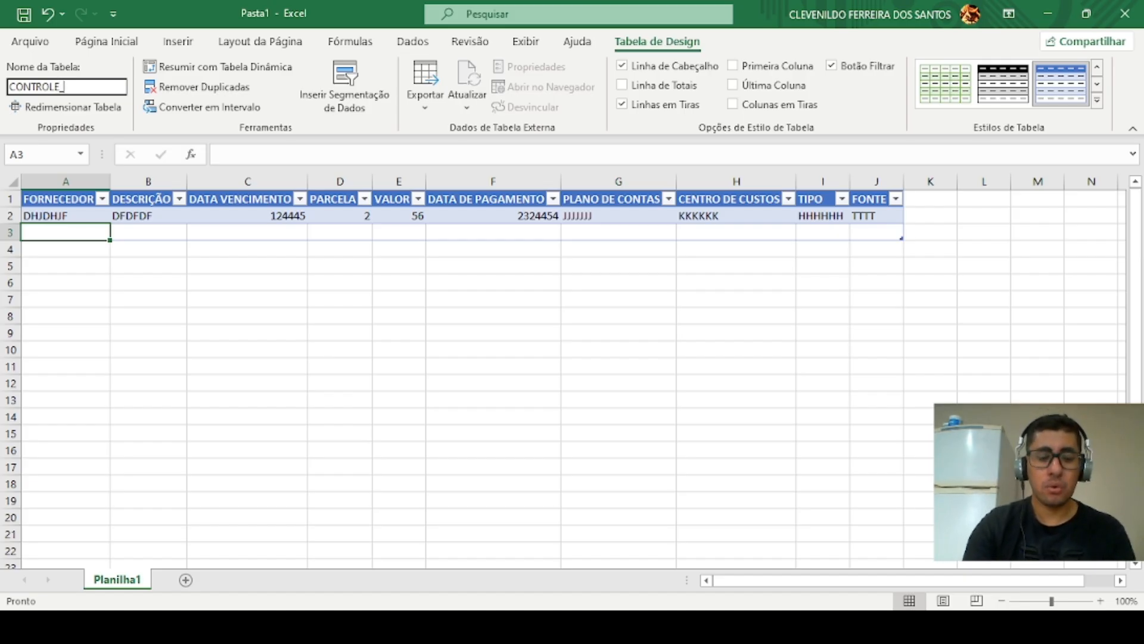
{"action": "type", "text": "FINANCEIRO"}
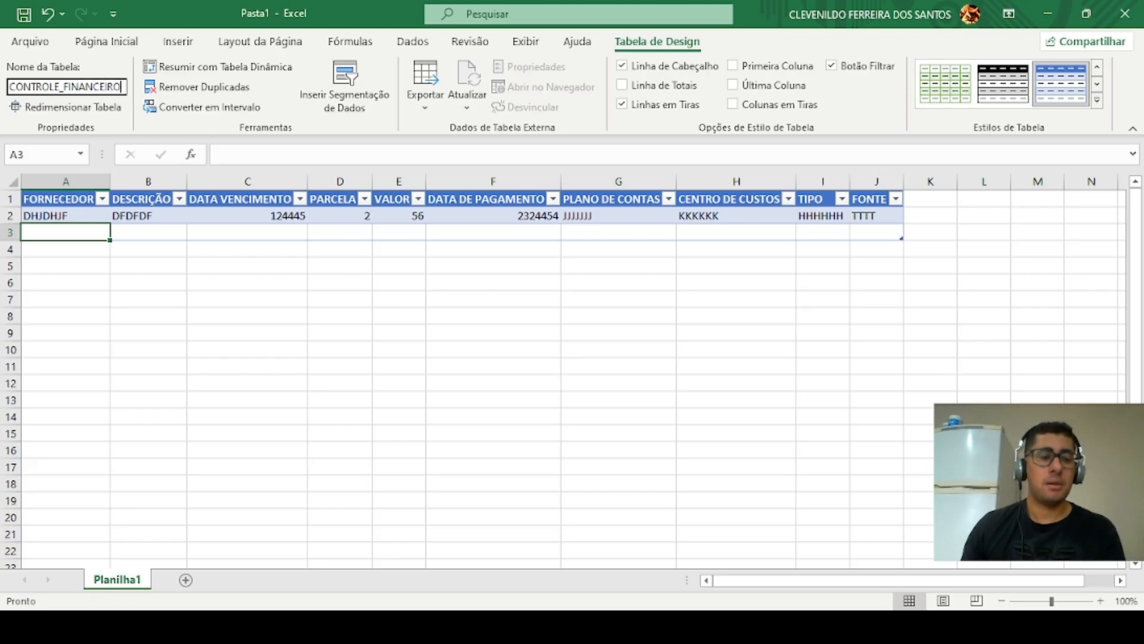
{"action": "key", "text": "Return"}
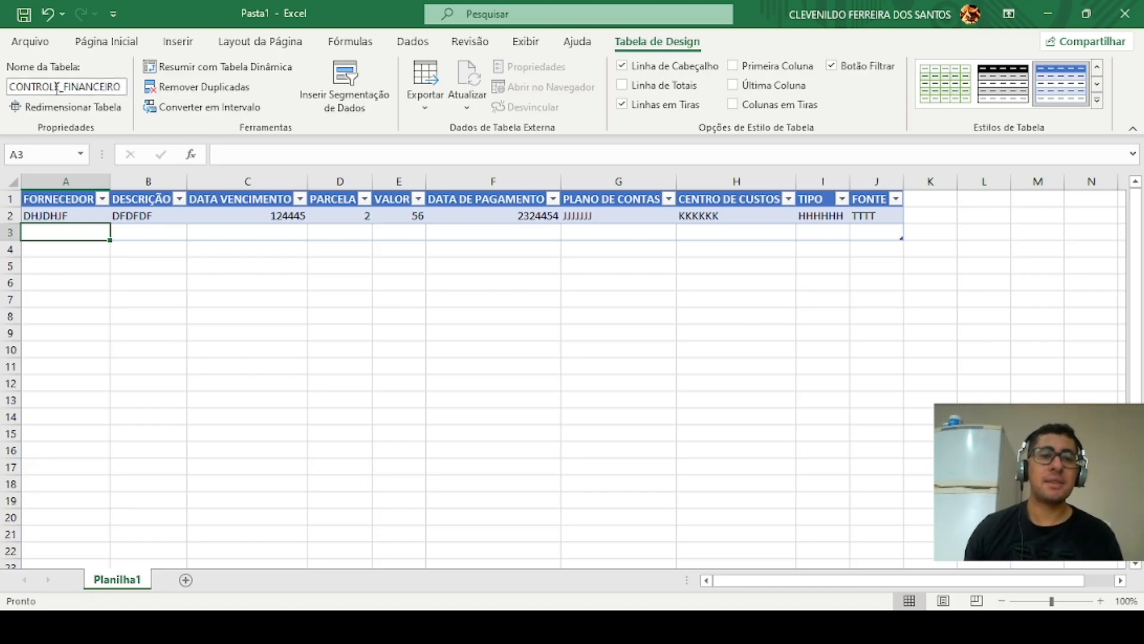